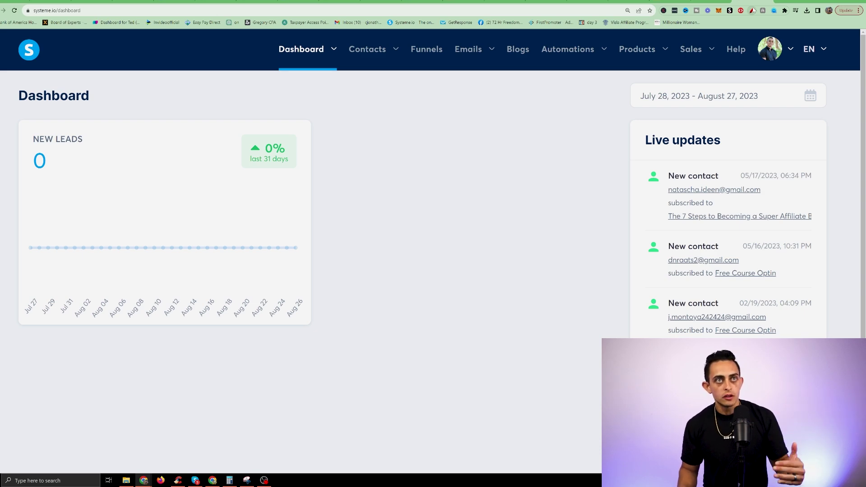
key(ctrl+shift+d)
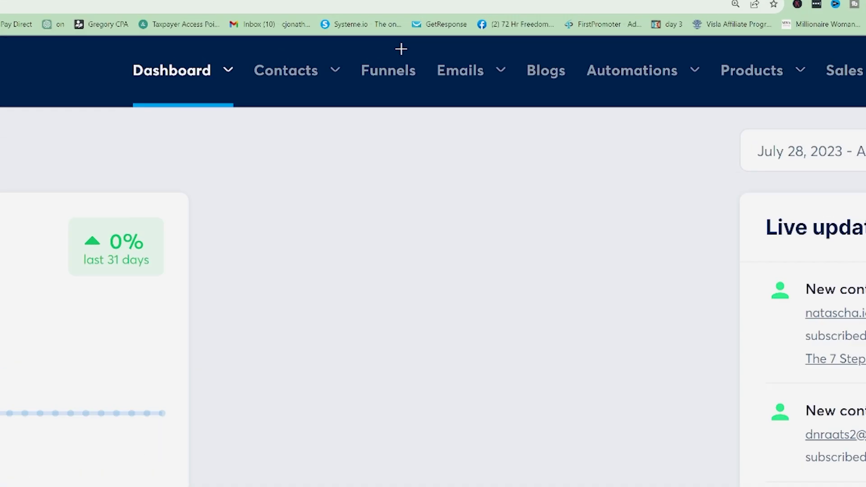
drag(435, 38, 422, 65)
mouse_move(404, 121)
mouse_down()
mouse_move(371, 56)
mouse_move(456, 52)
mouse_move(418, 93)
mouse_move(460, 56)
mouse_move(487, 64)
mouse_up()
mouse_move(236, 54)
mouse_down()
mouse_move(209, 58)
mouse_move(236, 45)
mouse_move(280, 50)
mouse_up()
mouse_move(567, 62)
mouse_down()
mouse_move(532, 100)
mouse_move(544, 50)
mouse_up()
mouse_move(657, 65)
mouse_down()
mouse_move(754, 104)
mouse_move(682, 77)
mouse_up()
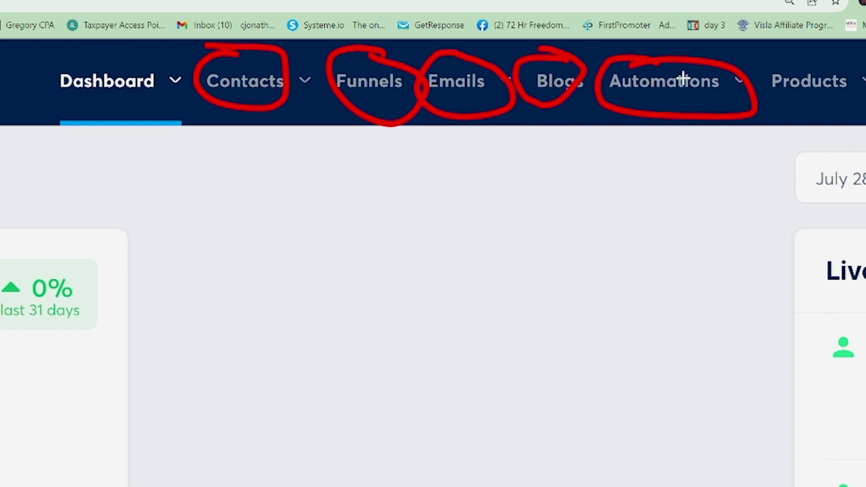
right_click(683, 77)
mouse_move(847, 92)
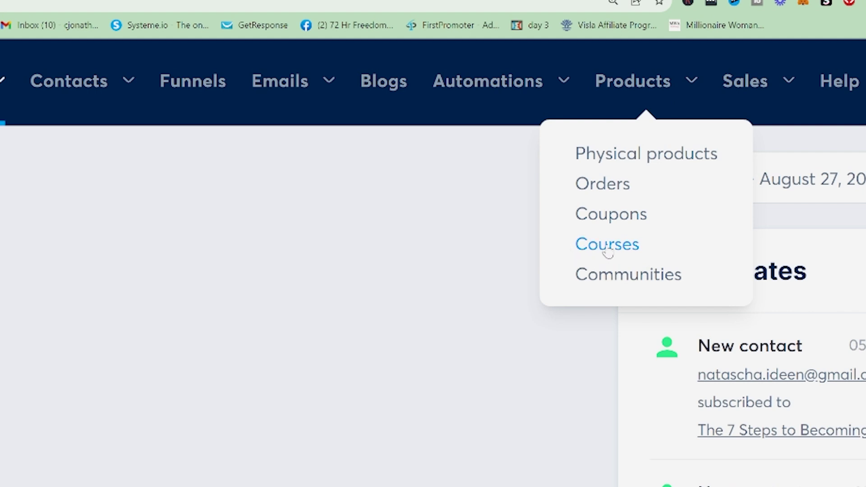
mouse_move(756, 88)
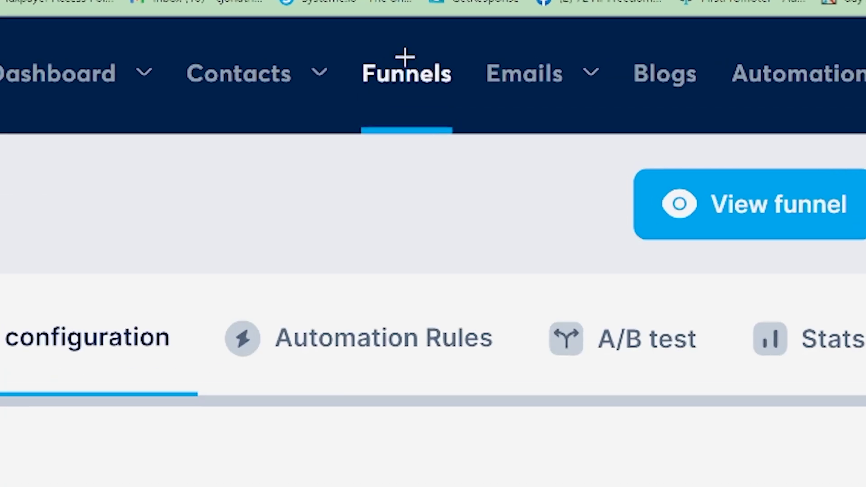
mouse_move(405, 58)
mouse_down()
mouse_move(367, 136)
mouse_move(377, 26)
mouse_up()
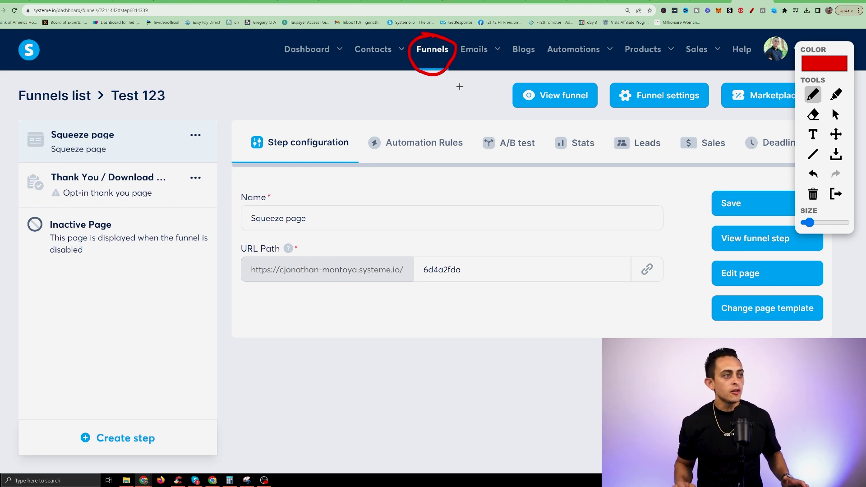
key(Escape)
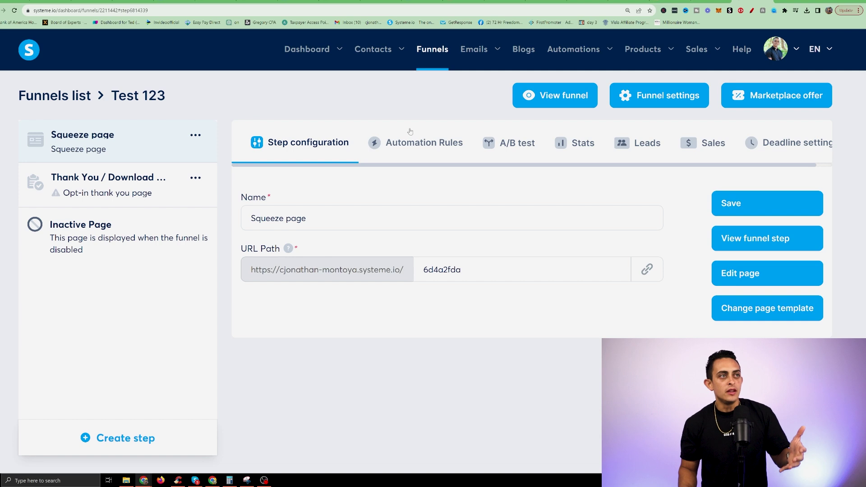
click(752, 9)
drag(324, 118, 258, 113)
mouse_move(323, 234)
mouse_down()
mouse_move(217, 252)
mouse_move(336, 223)
mouse_up()
key(Escape)
- Review the squeeze page's automation rules, A/B test, stats, leads, sales and deadline settings
click(412, 147)
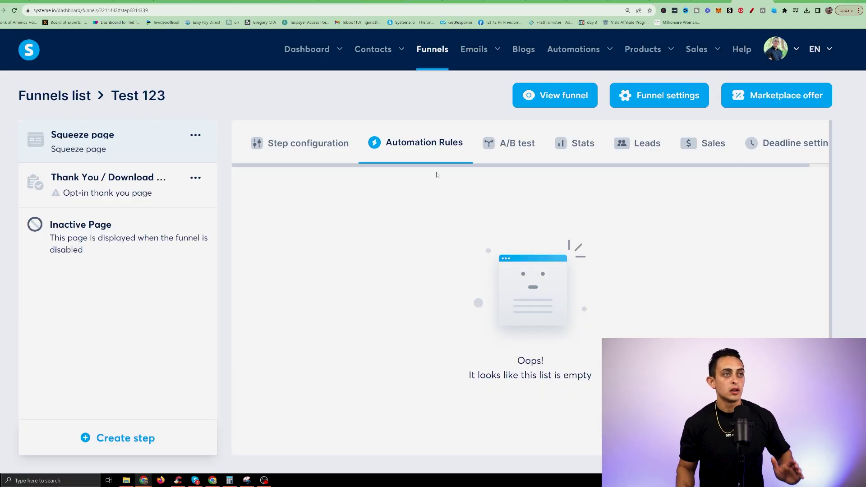
click(493, 142)
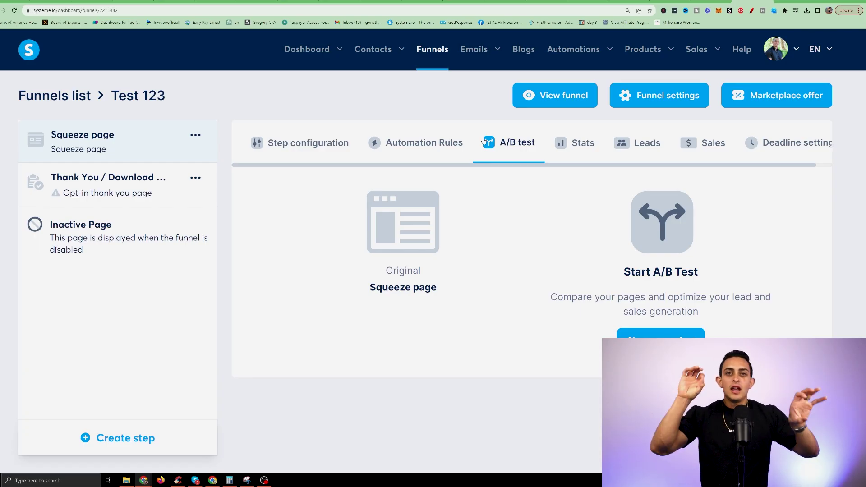
click(581, 144)
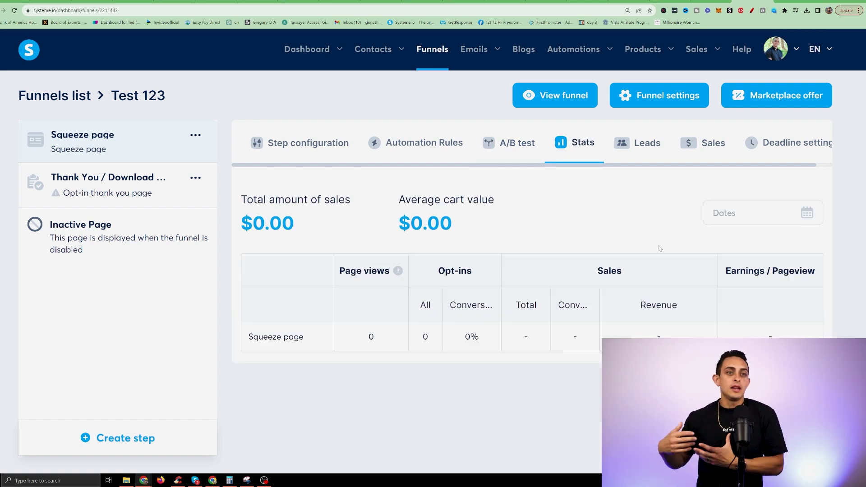
click(649, 152)
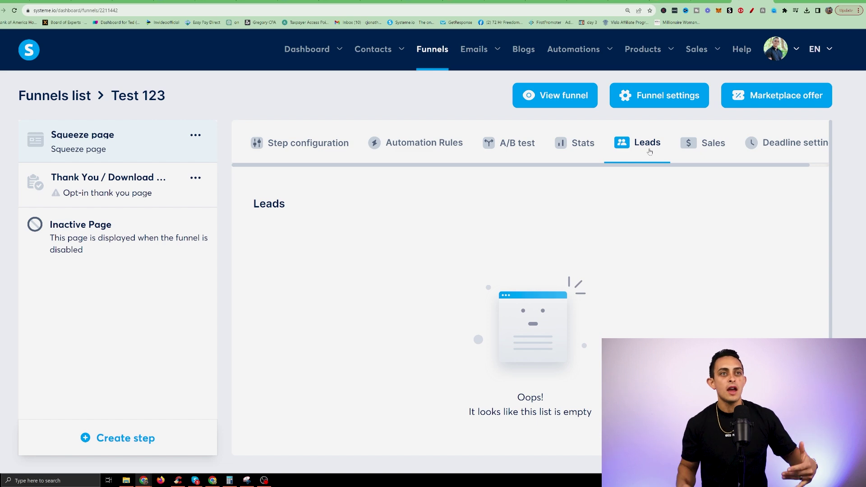
click(689, 143)
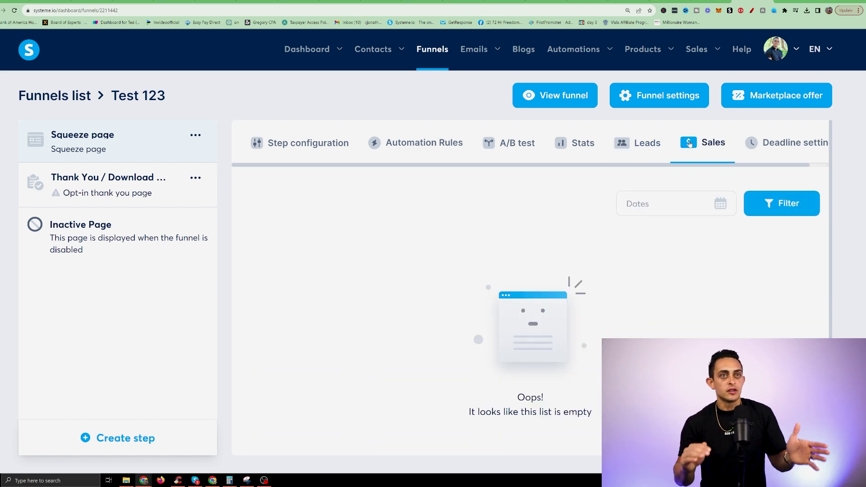
click(788, 144)
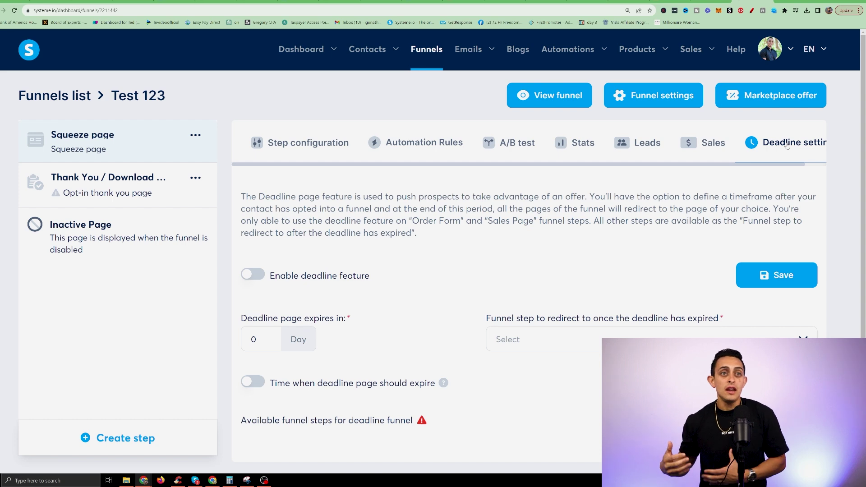
- Open the Squeeze page for editing and replace its main headline with "Test 123"
key(ctrl+minus)
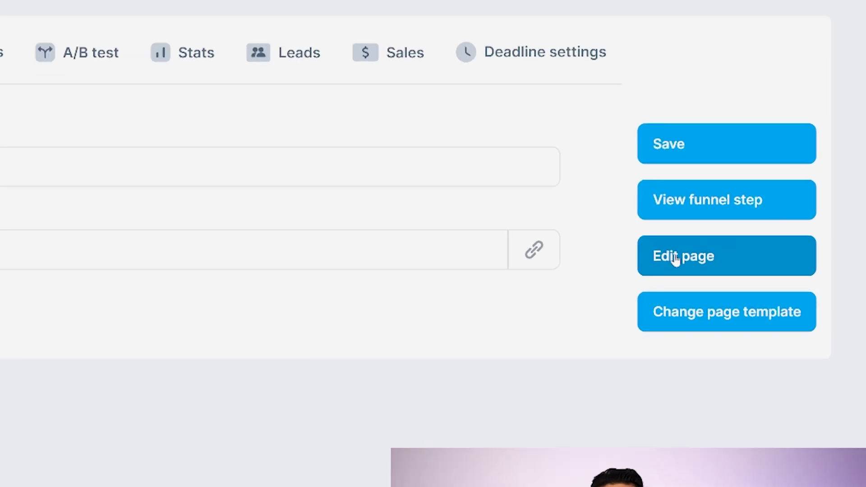
click(746, 274)
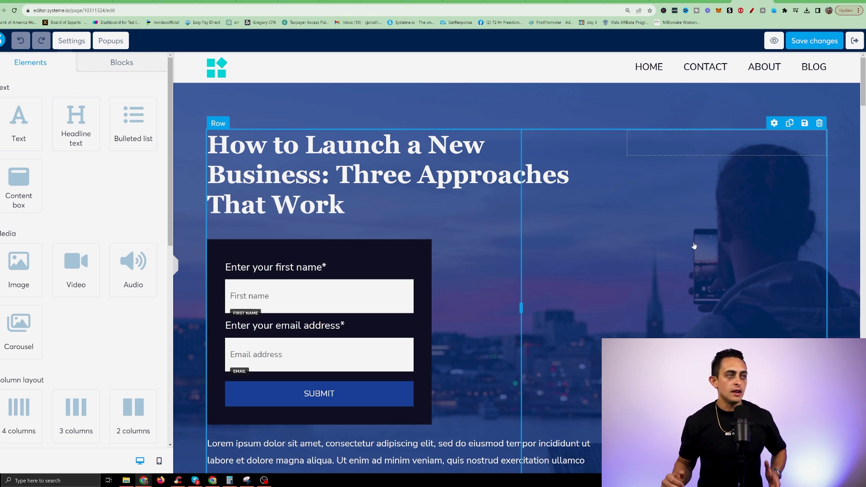
click(327, 211)
drag(345, 205, 207, 145)
text(Test 123)
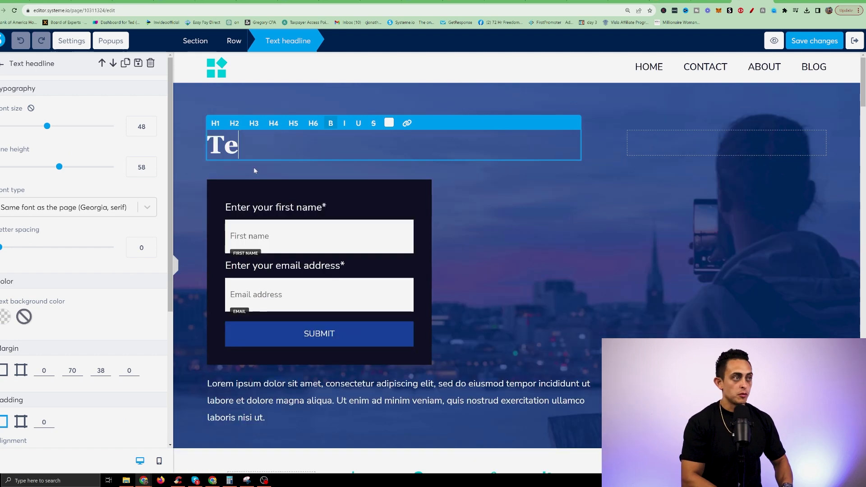
- Try several heading levels on the "Test 123" headline and settle on H1
click(313, 123)
click(274, 122)
click(254, 123)
click(215, 123)
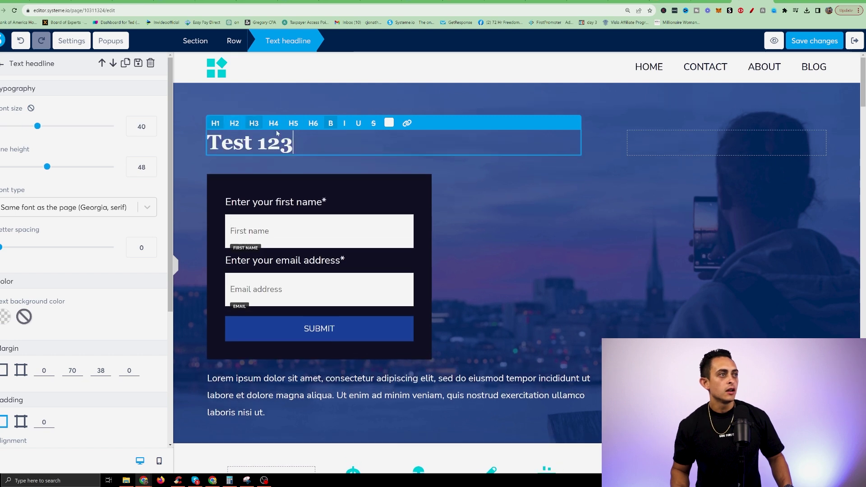
- Change the "Test 123" headline's text color to red
click(389, 123)
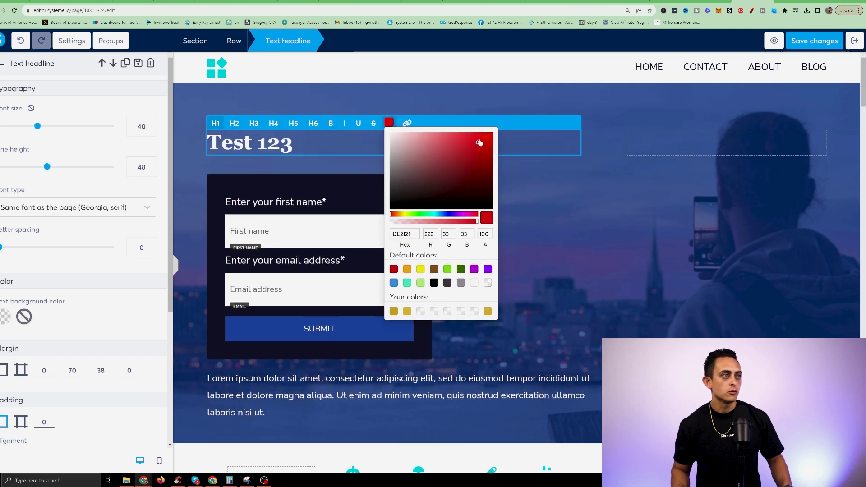
click(391, 124)
click(390, 123)
click(486, 145)
click(544, 174)
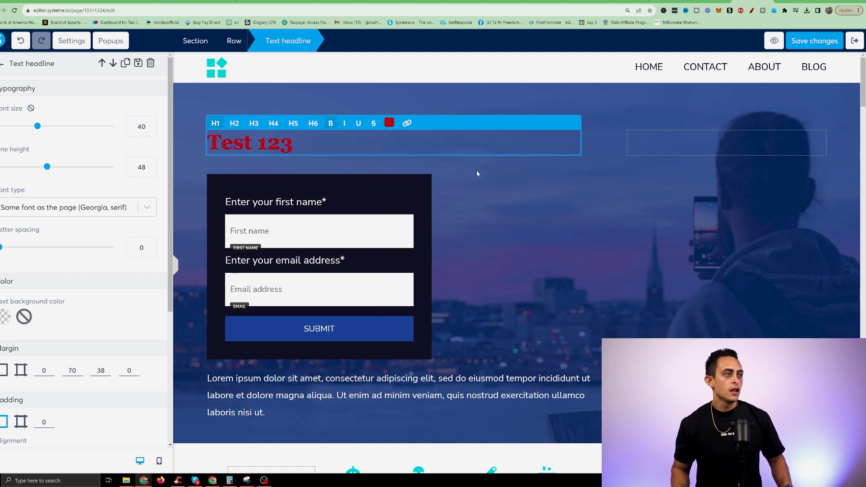
- Set the background color of the form's SUBMIT button to dark red, A72727
click(305, 232)
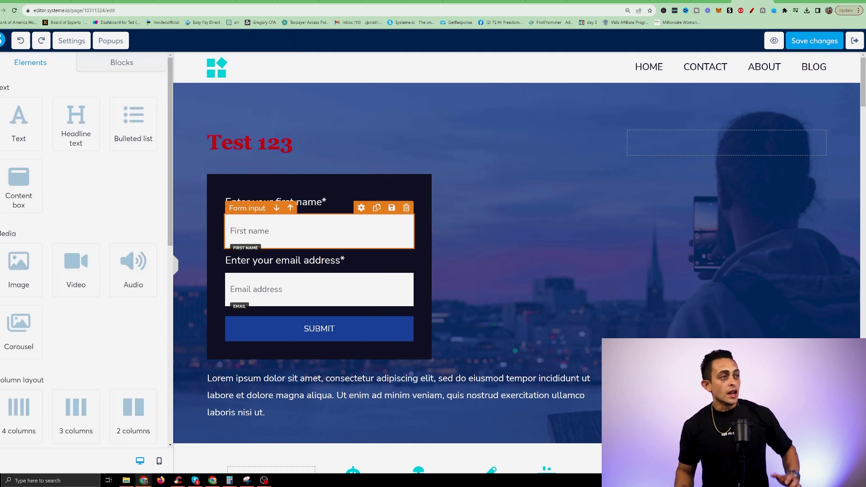
click(351, 330)
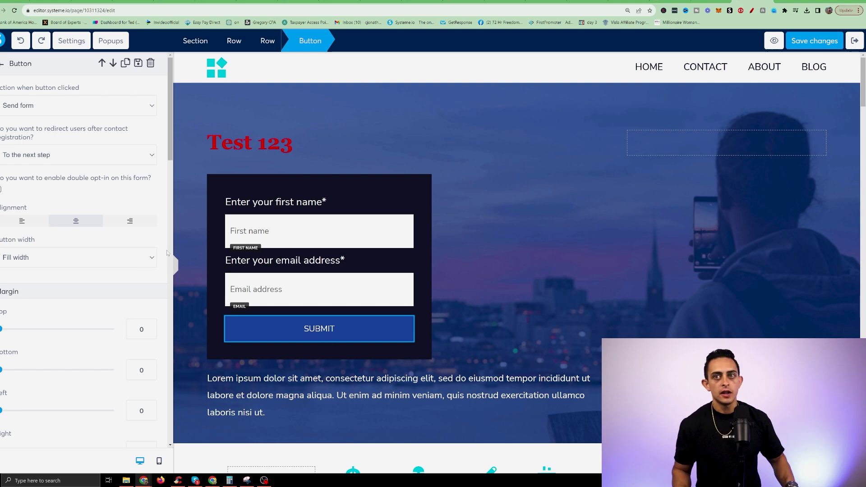
scroll(90, 261, down, 10)
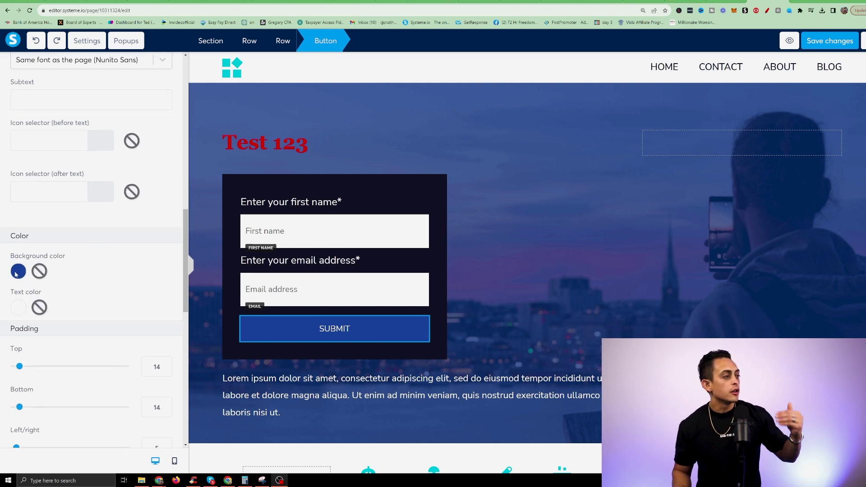
click(18, 271)
drag(65, 431, 60, 338)
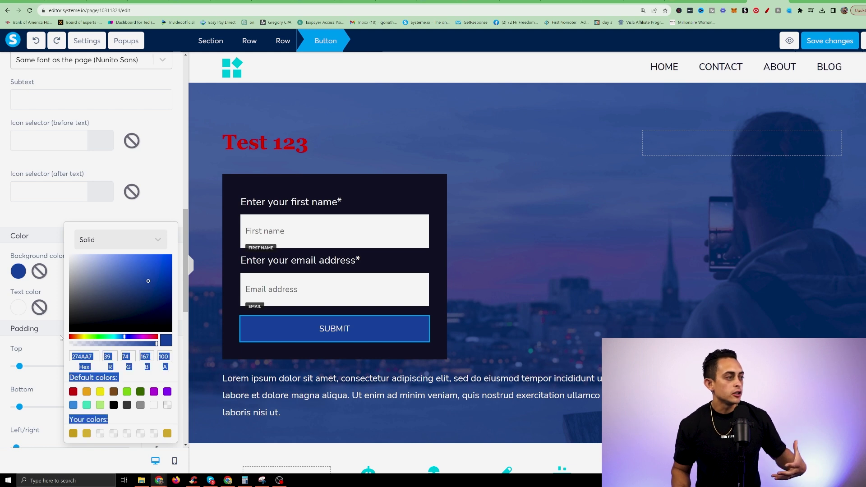
click(70, 337)
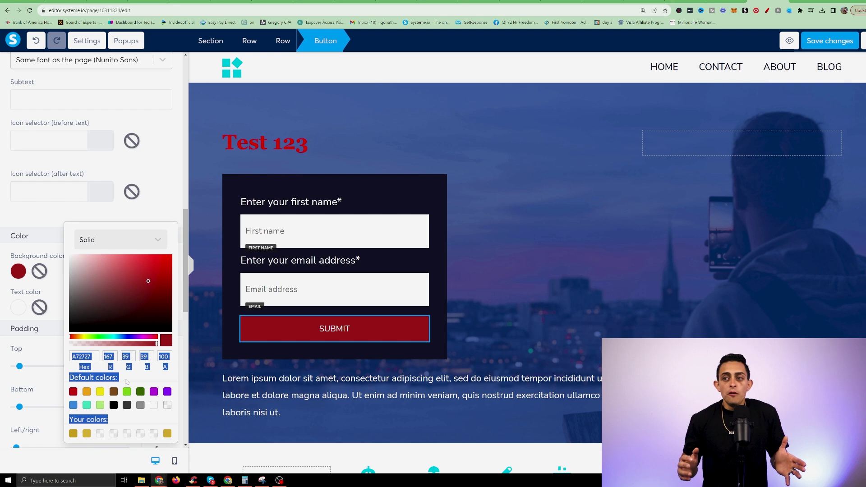
click(704, 181)
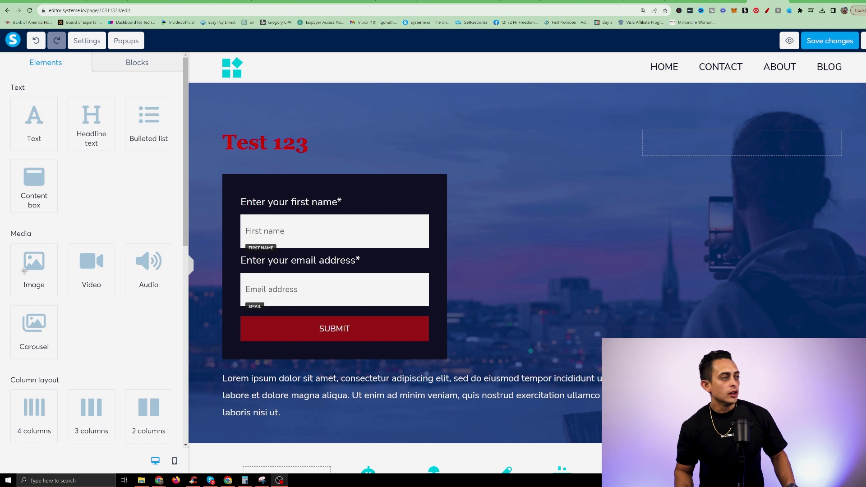
- Add an image element to the empty column beside the headline and look through its settings
drag(26, 269, 708, 146)
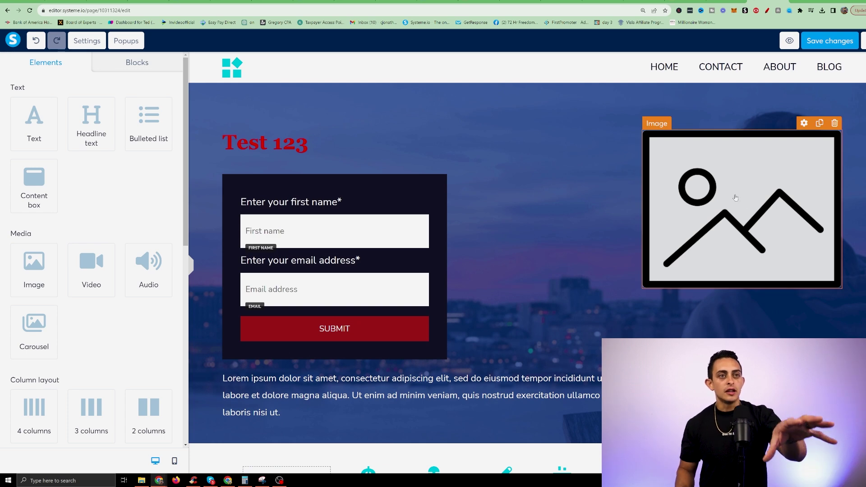
click(686, 189)
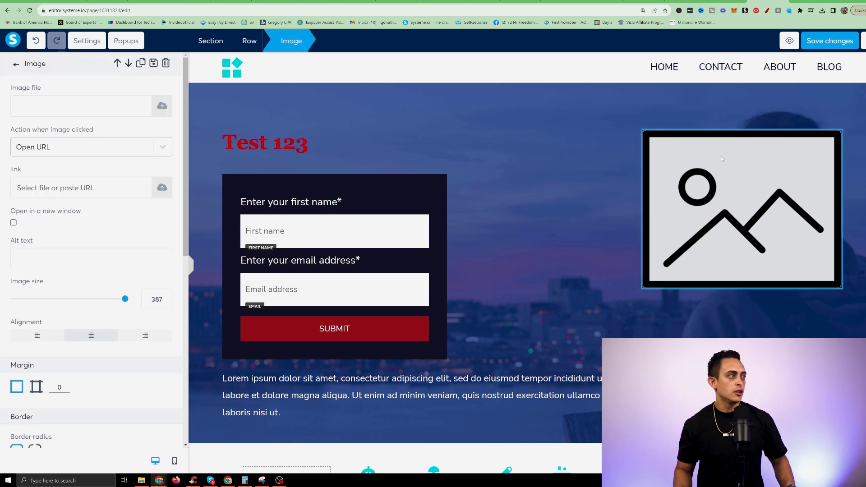
scroll(47, 273, down, 8)
scroll(67, 280, up, 8)
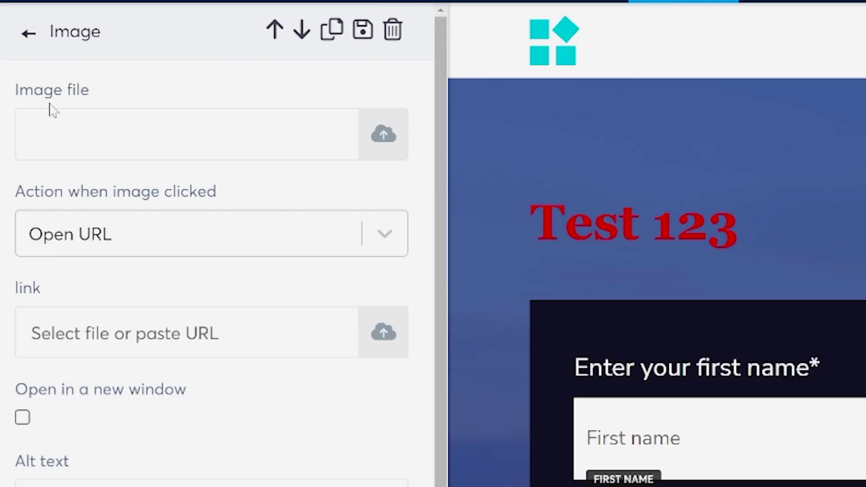
- Fill the new image element with Capture.PNG from the previously uploaded images
click(379, 151)
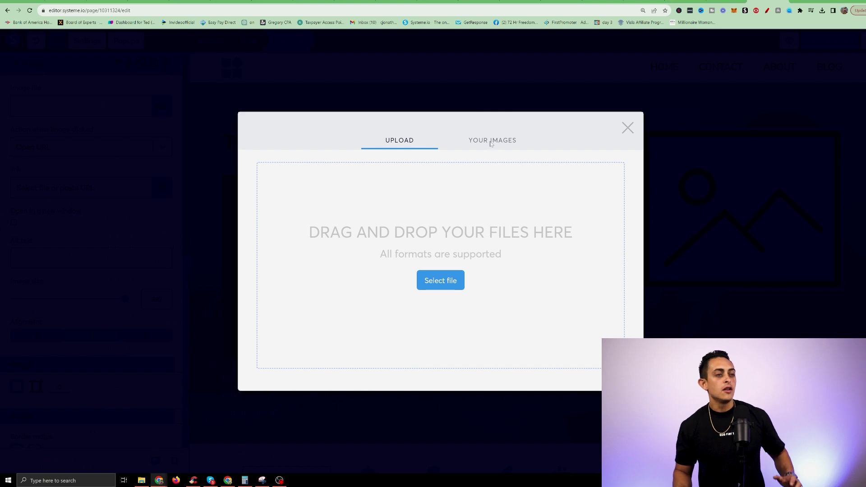
click(492, 141)
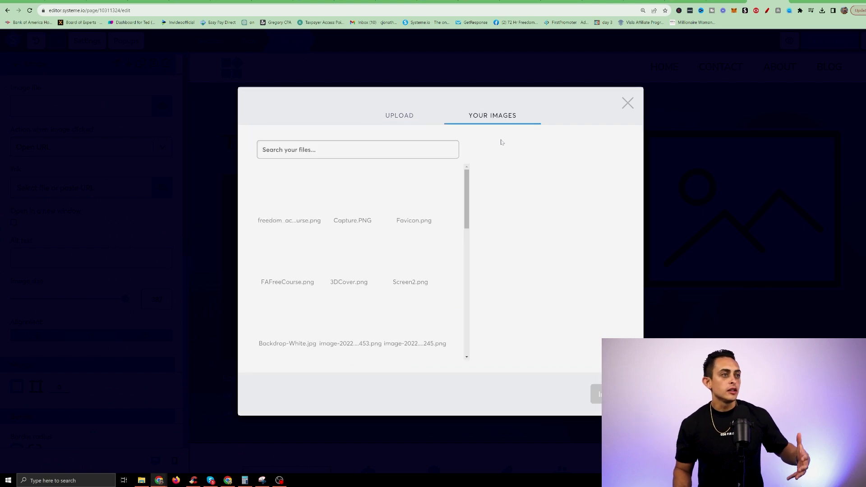
click(377, 195)
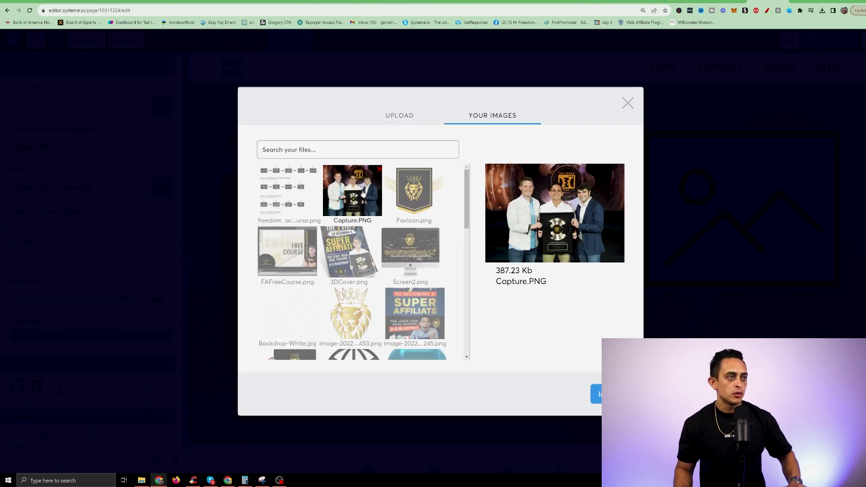
click(598, 393)
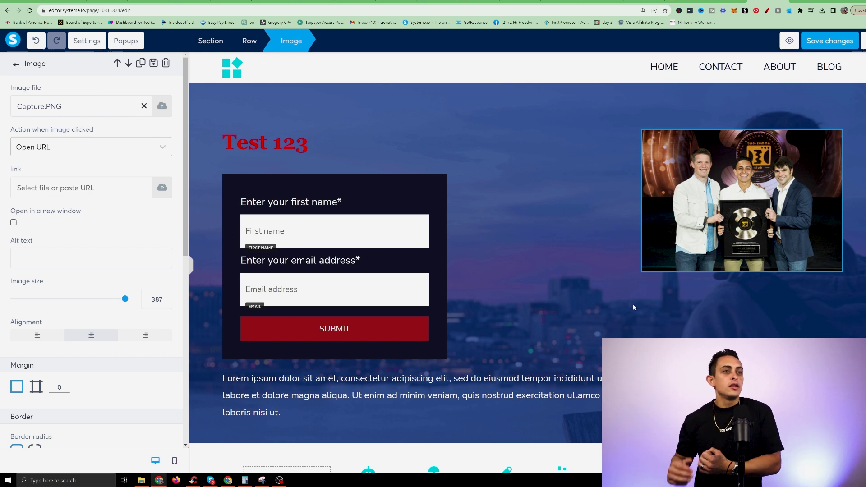
key(Escape)
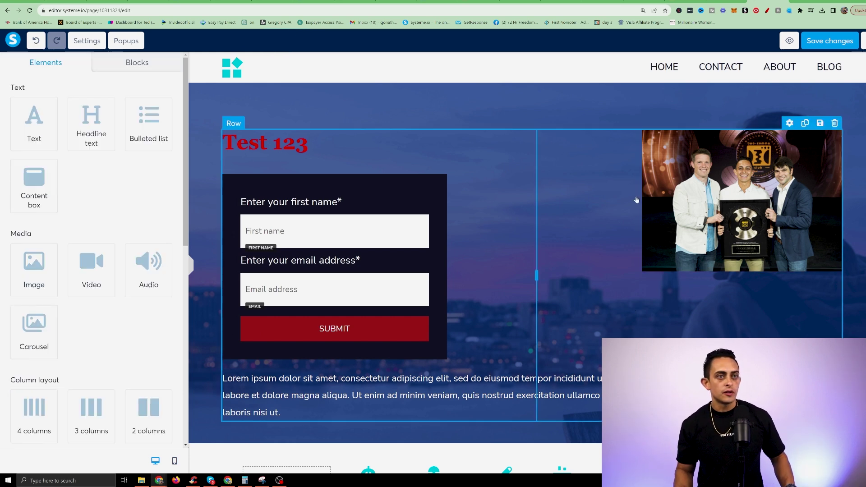
click(668, 195)
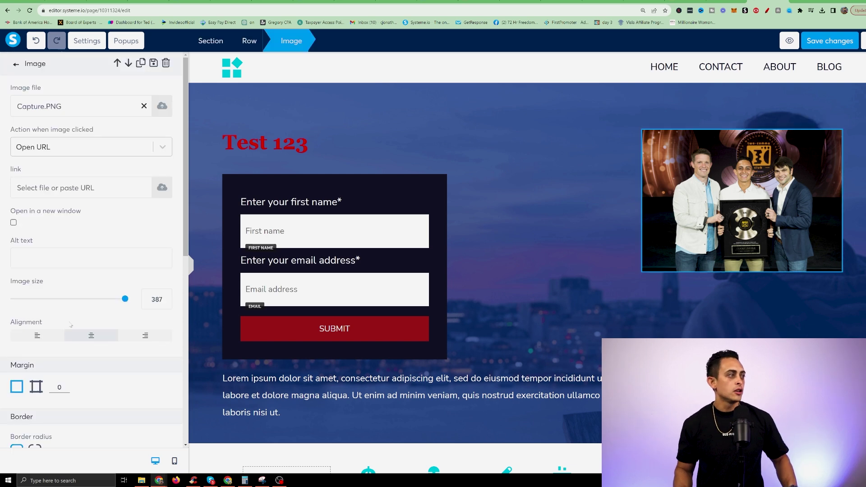
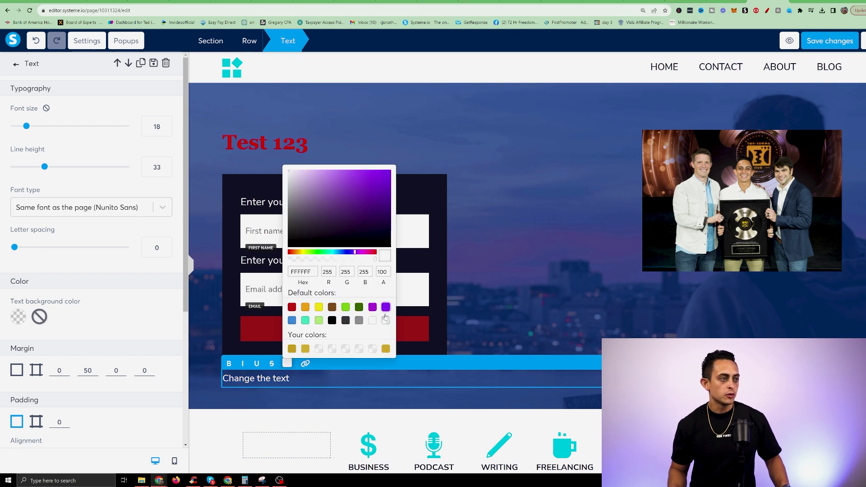
- Color the "Change the text" paragraph below the form purple and make it bold
click(386, 307)
click(229, 364)
click(539, 290)
click(271, 382)
click(537, 260)
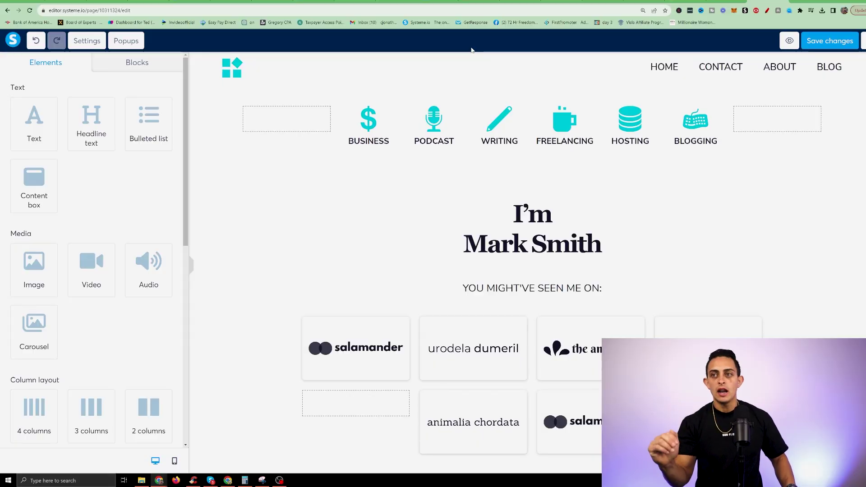
- Undo the deletion of the section holding the headline, signup form and image
key(ctrl+z)
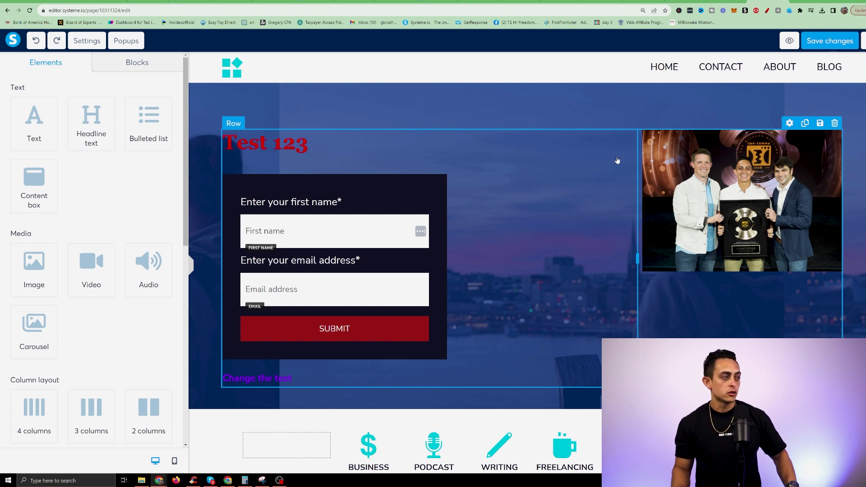
- Add an empty section above the headline and form section, and delete it again
scroll(99, 289, down, 4)
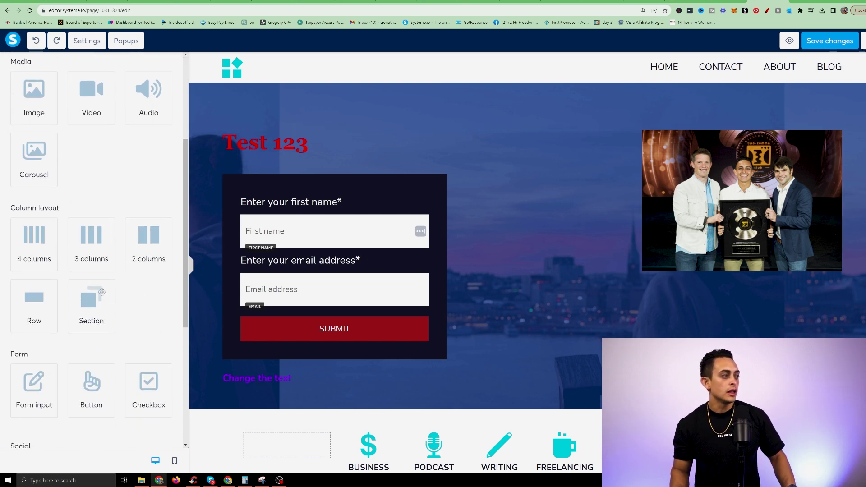
drag(38, 307, 442, 103)
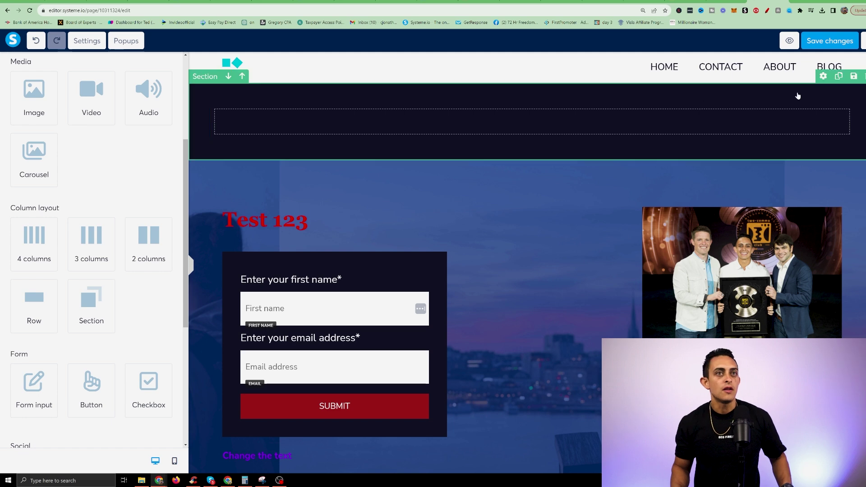
click(863, 78)
click(474, 50)
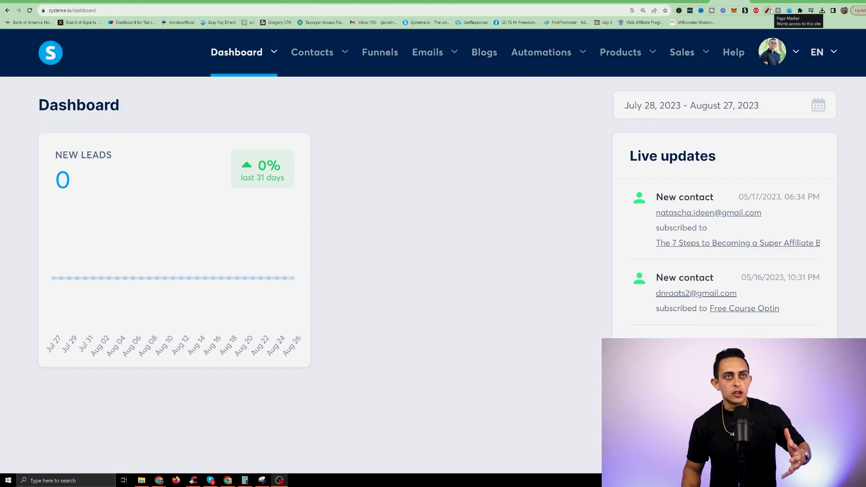
- Circle Blogs in the dashboard navigation with the red Page Marker pen
click(769, 11)
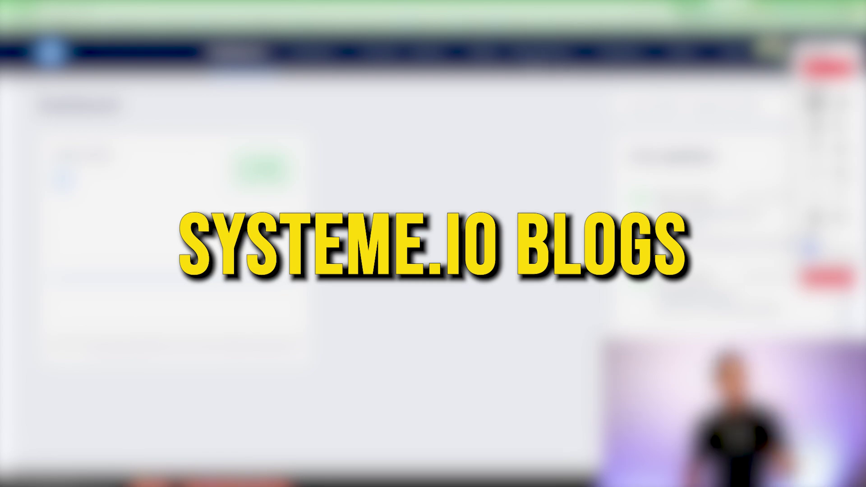
mouse_move(460, 45)
mouse_down()
mouse_move(515, 56)
mouse_move(485, 41)
mouse_up()
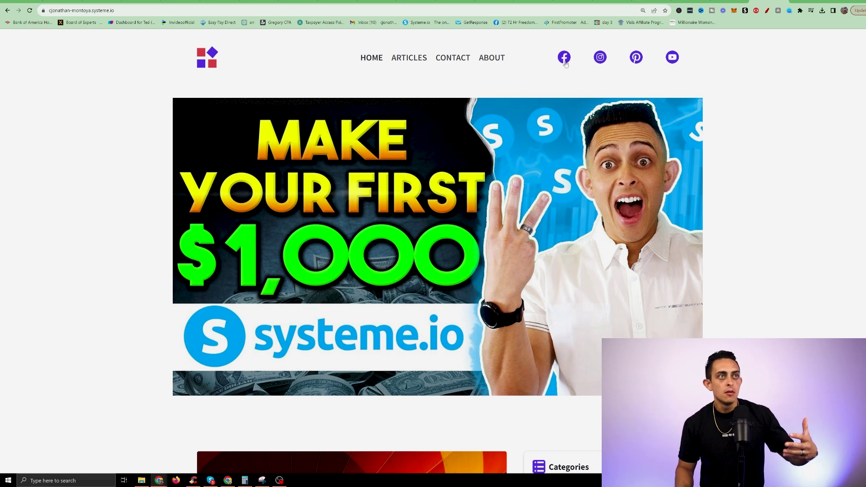
- Look through the sample blog's home page, from the banner and article list down to the footer
scroll(506, 247, down, 8)
scroll(506, 247, down, 3)
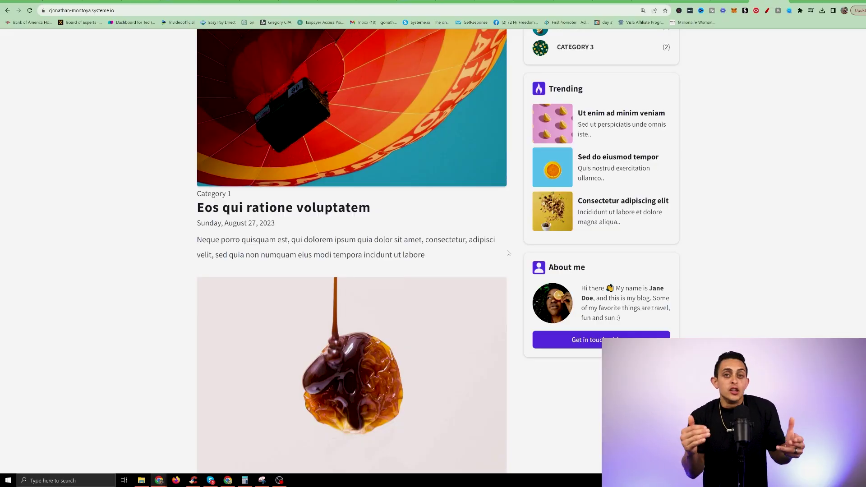
scroll(590, 320, down, 12)
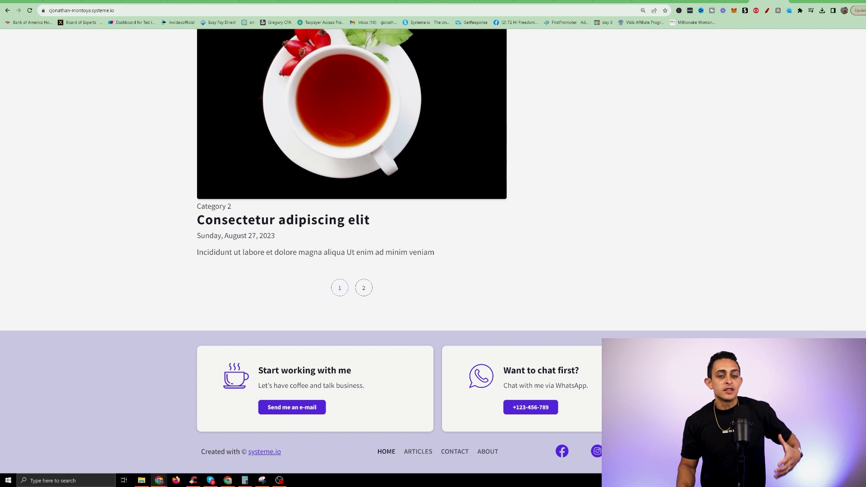
scroll(706, 79, up, 15)
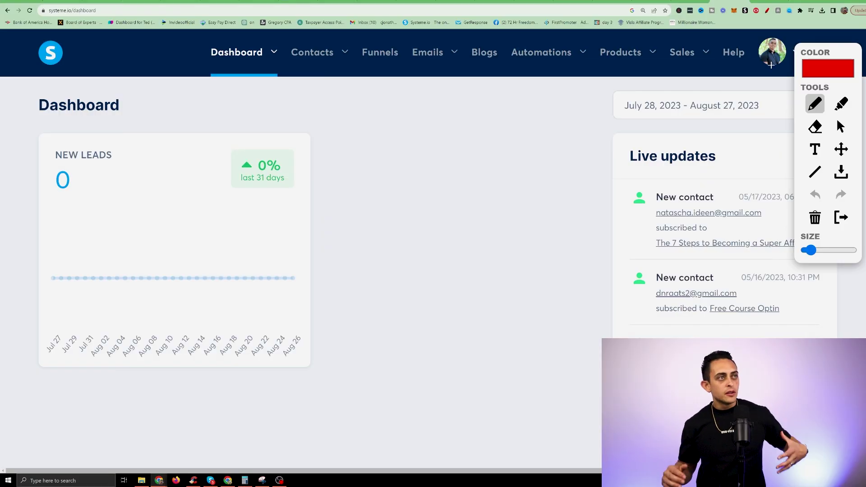
- Circle Emails in the dashboard navigation and point an arrow at it with the red Page Marker pen
drag(442, 39, 388, 46)
drag(395, 113, 422, 36)
- Open the email campaign Freedom Accelerator FREE Course and look through its email sequence and delays
mouse_move(444, 77)
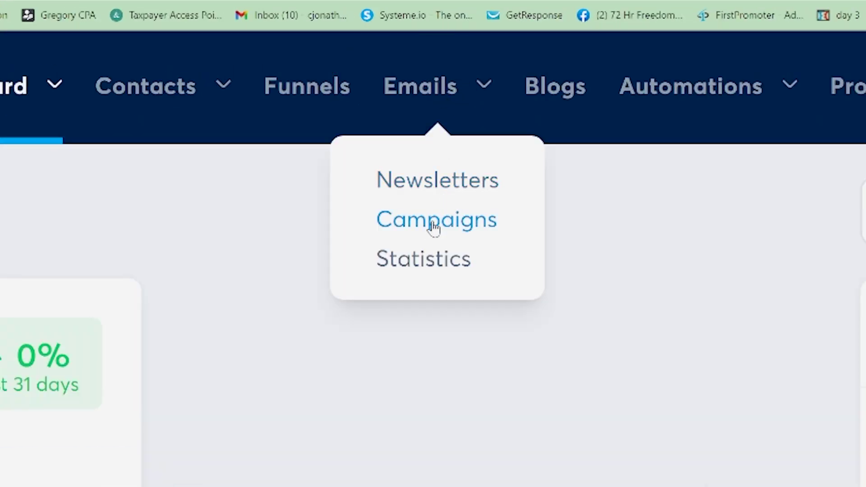
click(434, 220)
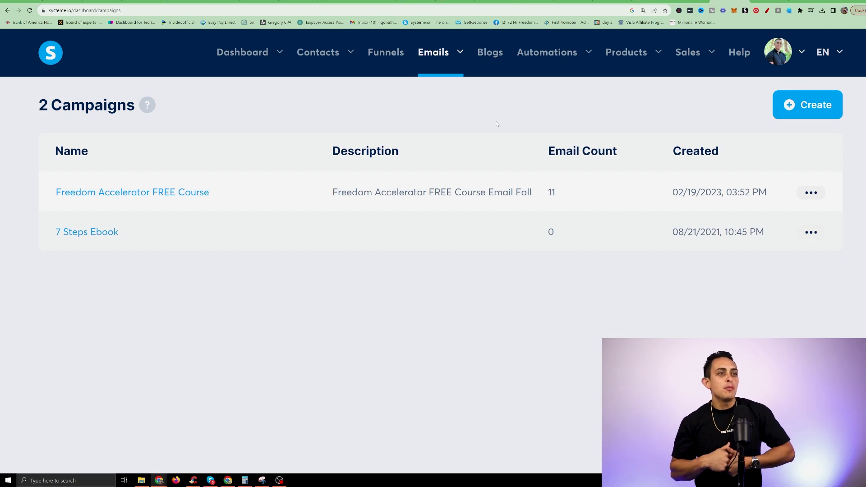
click(303, 201)
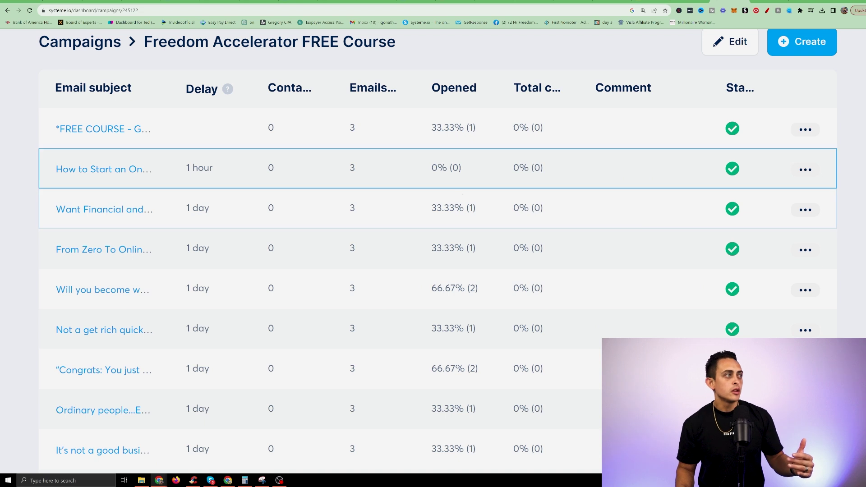
scroll(444, 344, up, 2)
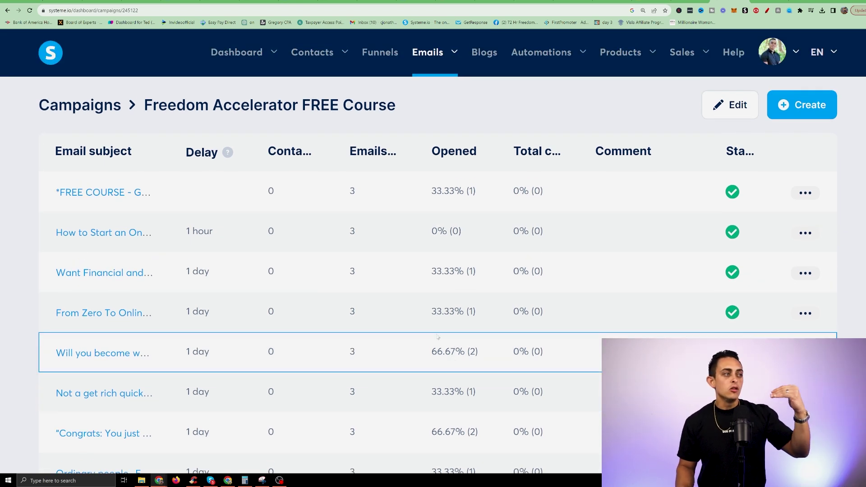
scroll(436, 339, down, 2)
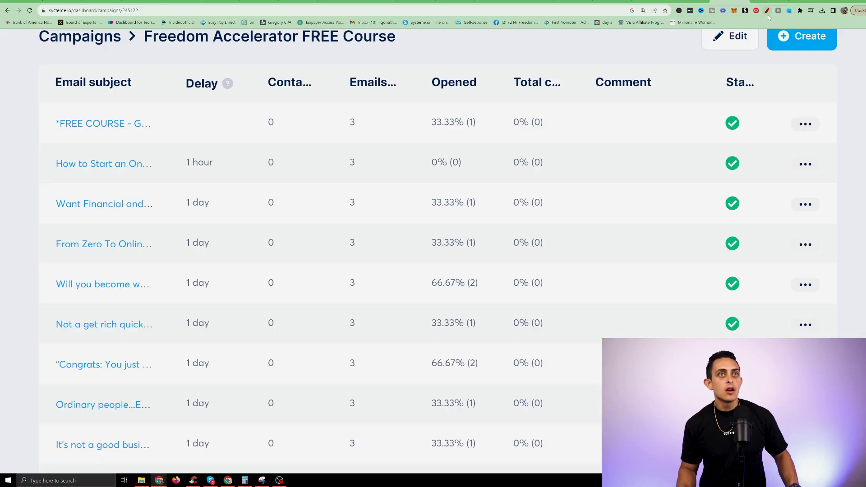
- Mark the campaign's list of email subjects with the red Page Marker pen
key(alt+shift+d)
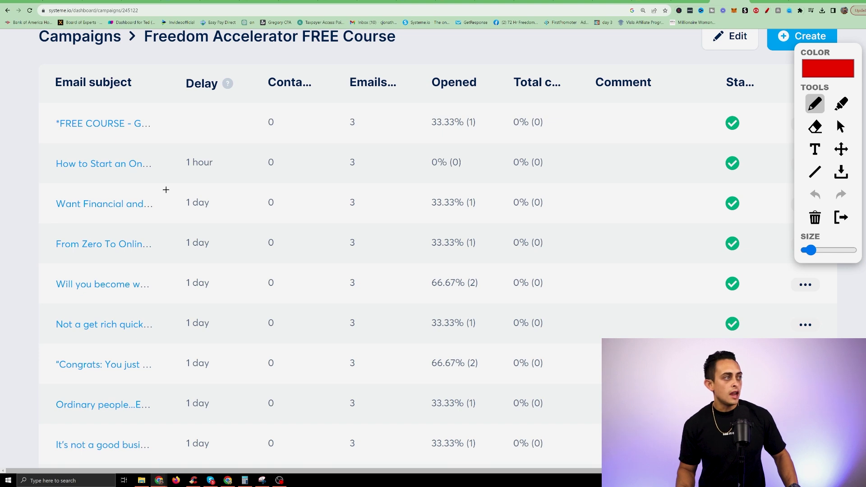
mouse_move(38, 120)
mouse_down()
mouse_move(41, 178)
mouse_move(58, 181)
mouse_move(34, 209)
mouse_move(44, 222)
mouse_move(18, 253)
mouse_move(38, 369)
mouse_up()
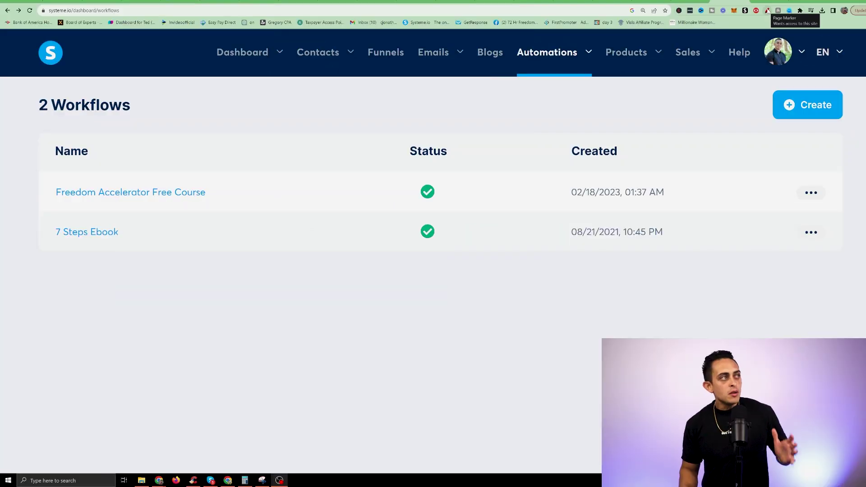
- Circle Automations in the navigation above the workflow list with the red Page Marker pen
click(767, 10)
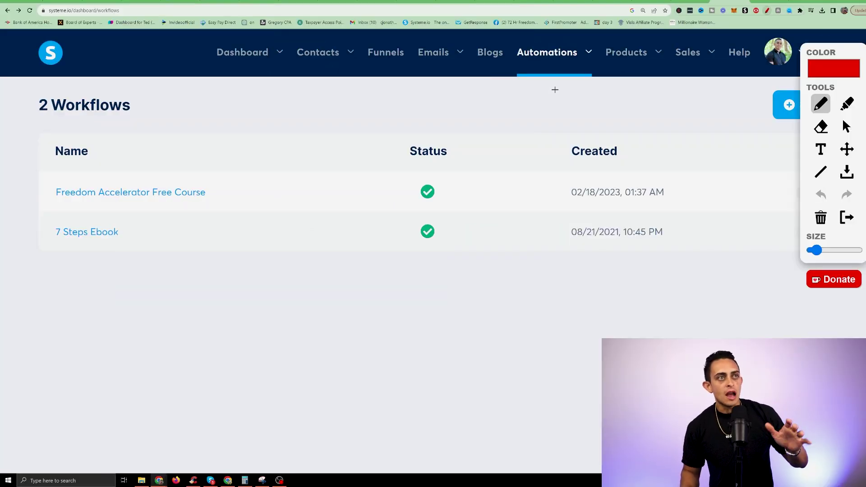
mouse_move(570, 40)
mouse_down()
mouse_move(502, 50)
mouse_move(610, 58)
mouse_move(559, 39)
mouse_up()
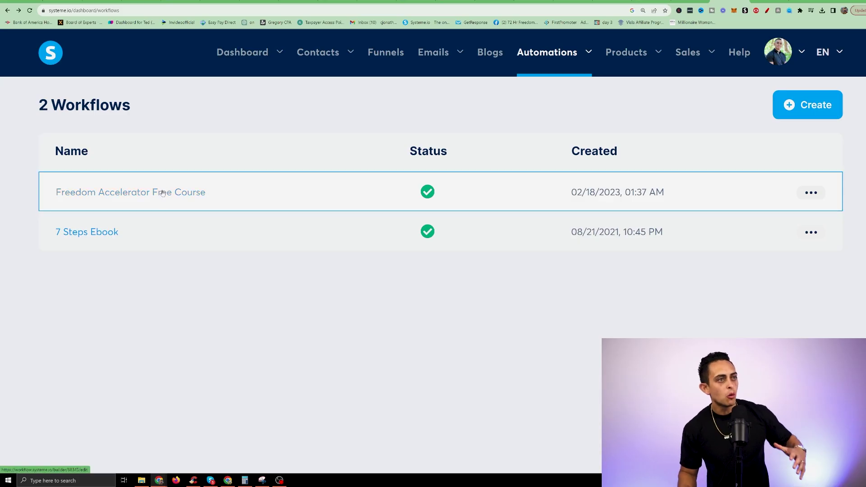
- Open the Freedom Accelerator Free Course workflow and annotate it in red, circling the opt-in trigger and drawing arrows to the enroll and send email steps
click(162, 193)
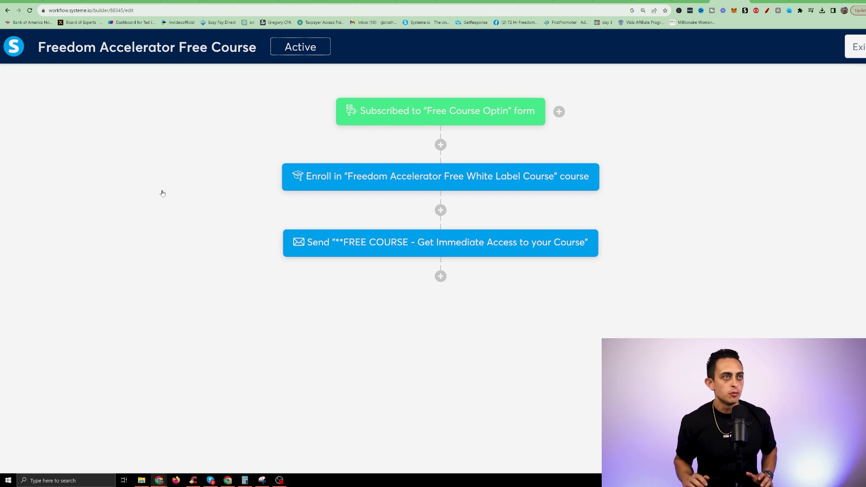
click(767, 11)
mouse_move(458, 83)
mouse_down()
mouse_move(314, 112)
mouse_move(620, 101)
mouse_move(449, 82)
mouse_up()
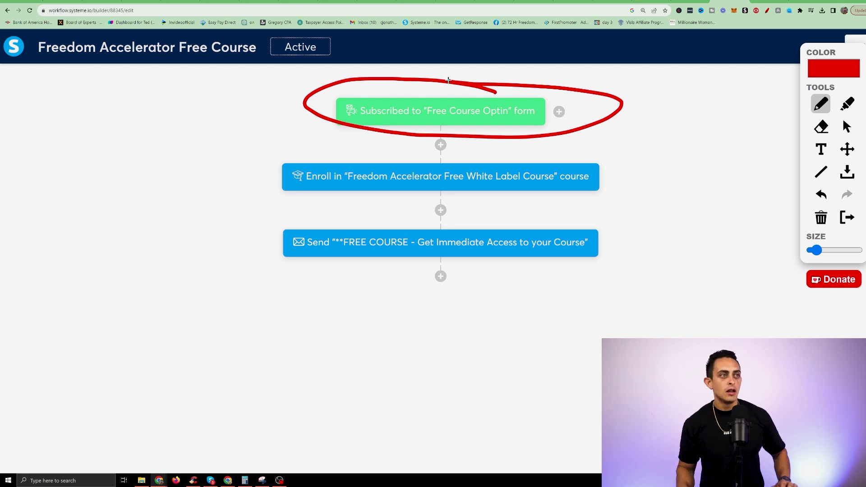
mouse_move(348, 120)
mouse_down()
mouse_move(200, 189)
mouse_move(261, 183)
mouse_move(241, 201)
mouse_up()
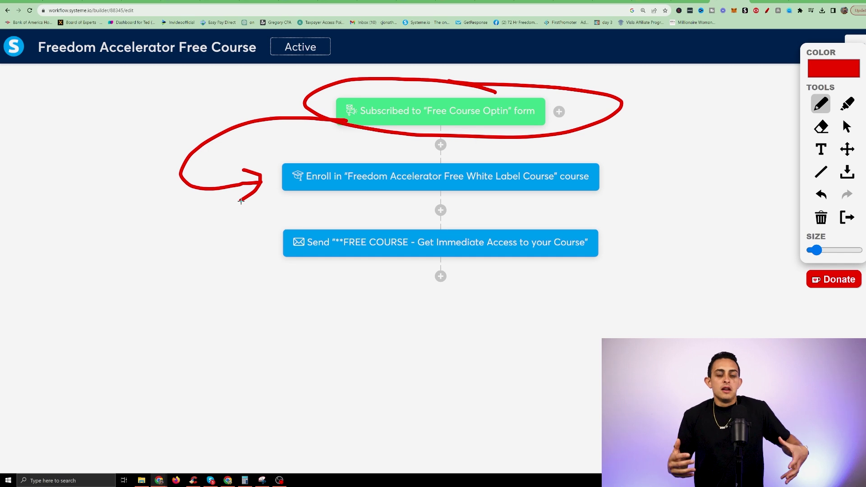
mouse_move(711, 165)
mouse_down()
mouse_move(600, 175)
mouse_move(636, 204)
mouse_up()
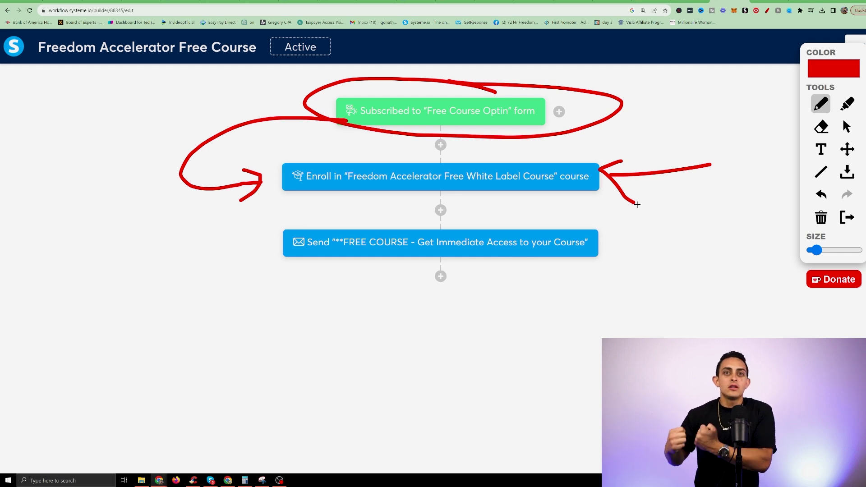
mouse_move(227, 190)
mouse_down()
mouse_move(246, 257)
mouse_move(259, 255)
mouse_move(257, 288)
mouse_up()
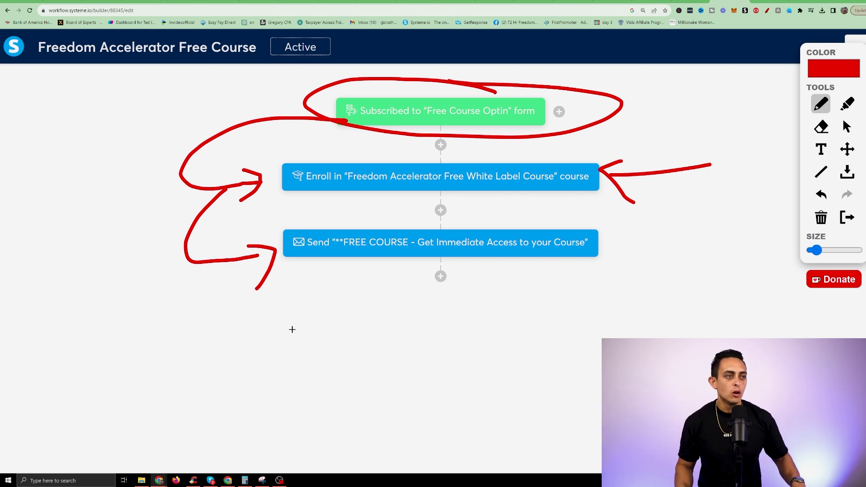
key(Escape)
- Look through the actions available for a new step at the end of the workflow, and leave without adding one
click(441, 276)
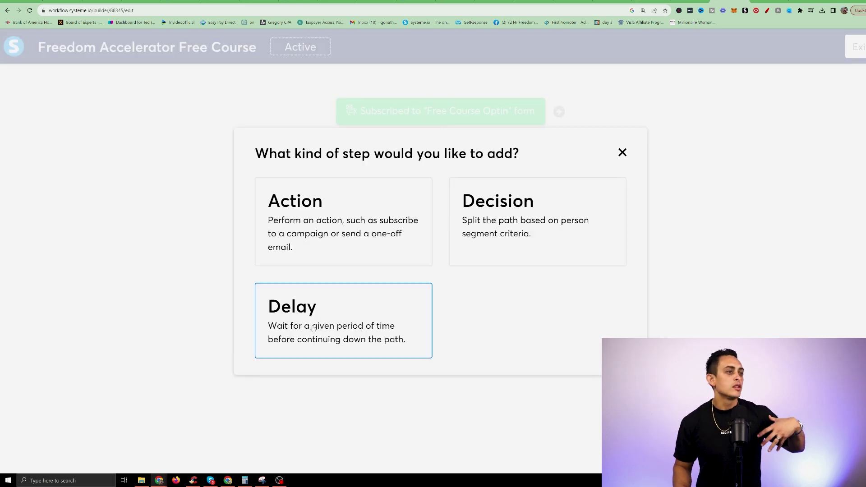
click(342, 229)
click(355, 209)
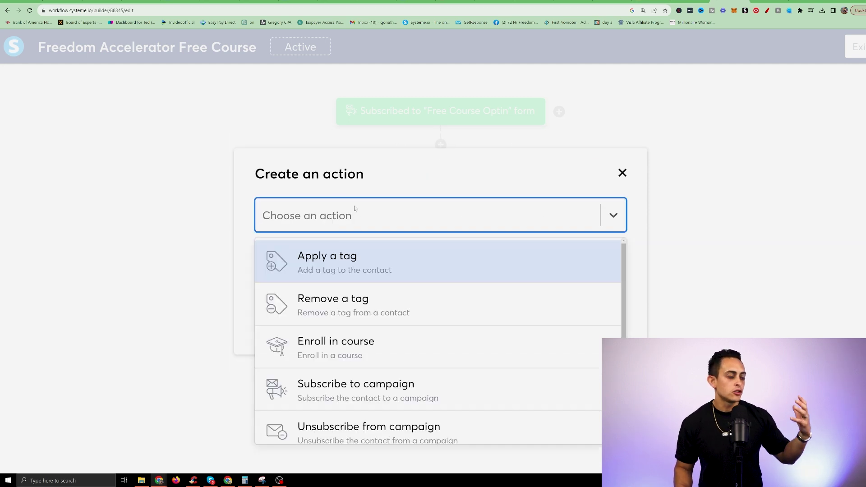
scroll(365, 361, down, 3)
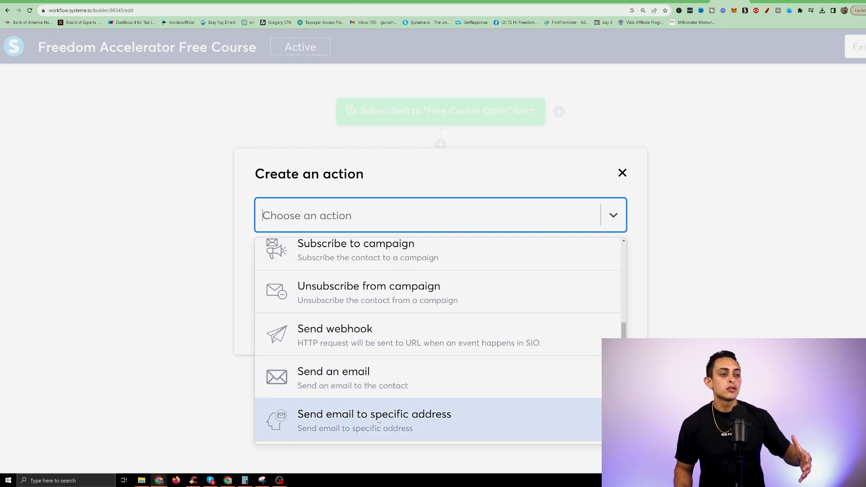
scroll(378, 420, up, 3)
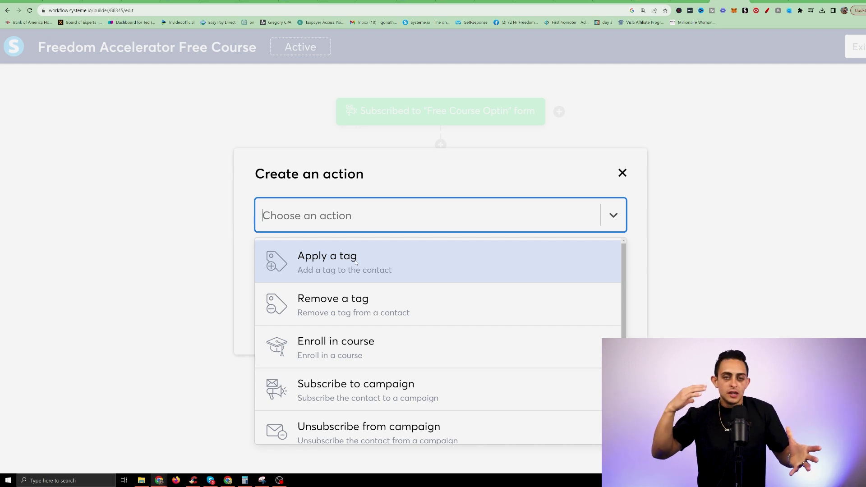
click(623, 173)
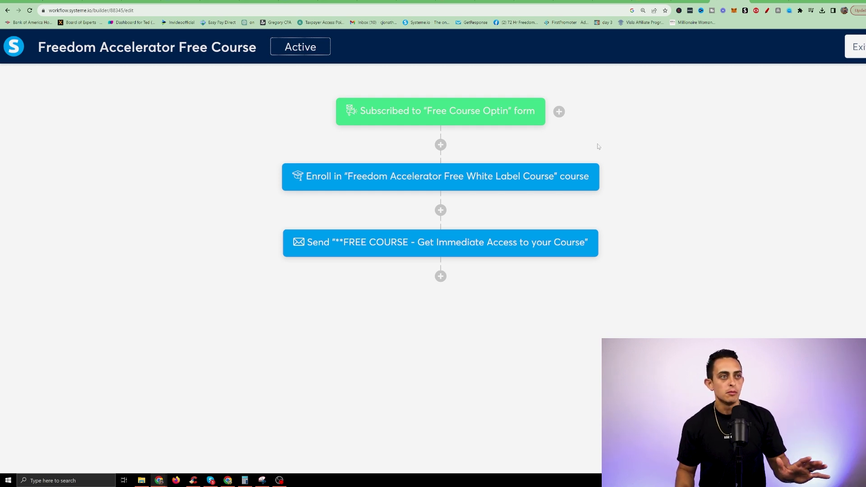
- Draw red branching arrows around the workflow diagram with the Page Marker pen to illustrate diverging automation paths
click(767, 10)
mouse_move(183, 160)
mouse_down()
mouse_move(97, 242)
mouse_move(51, 305)
mouse_move(109, 328)
mouse_up()
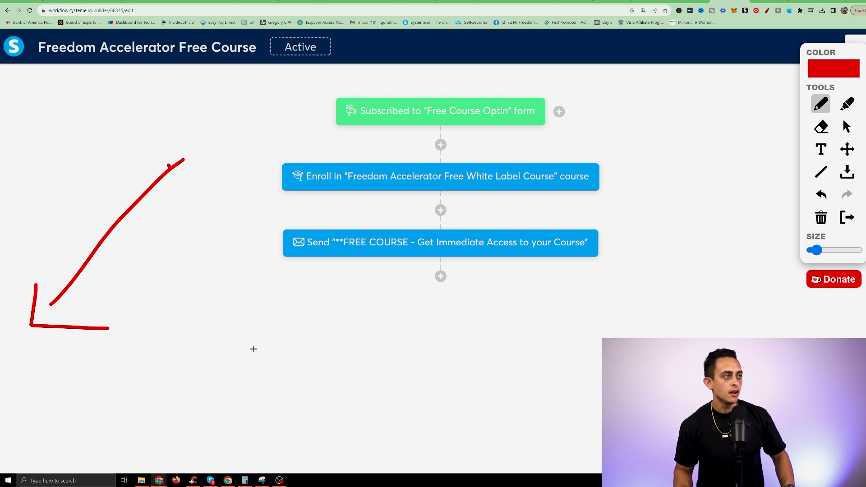
drag(168, 166, 256, 352)
click(215, 326)
drag(215, 325, 280, 333)
drag(231, 308, 582, 339)
drag(519, 298, 583, 398)
mouse_move(579, 345)
mouse_down()
mouse_move(684, 178)
mouse_move(680, 237)
mouse_up()
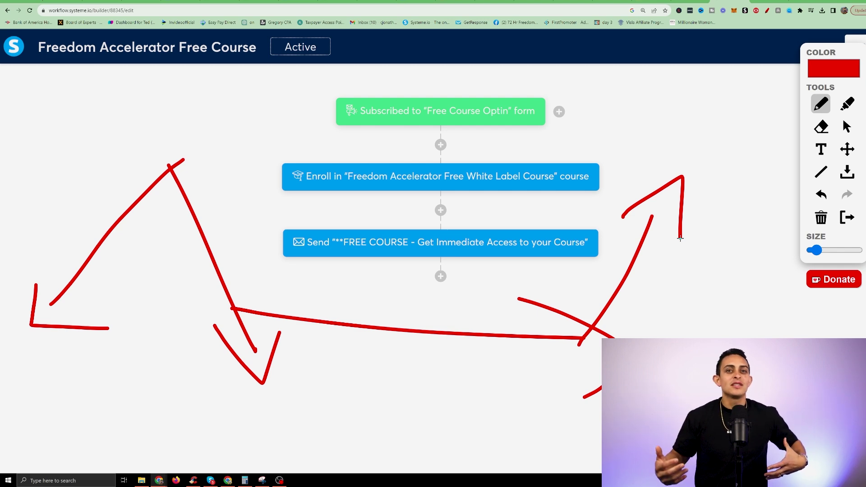